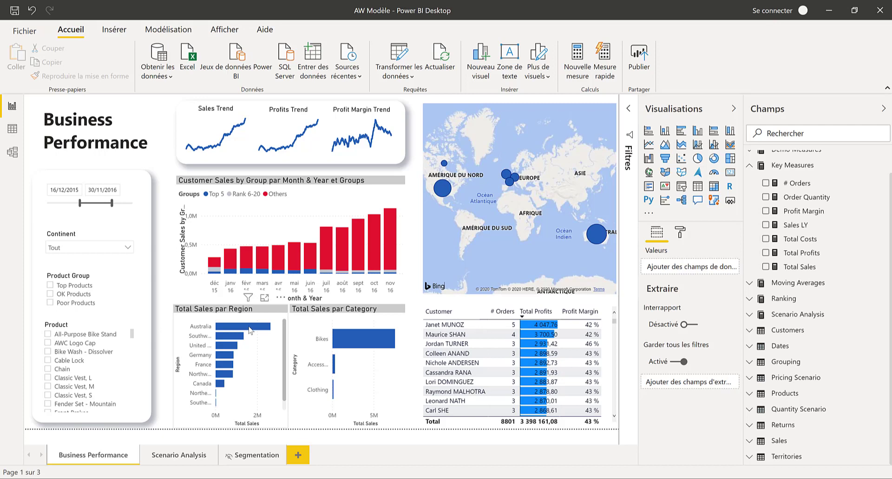
- Examine the default tooltip and the assigned fields of the Total Sales par Region chart
mouse_move(250, 330)
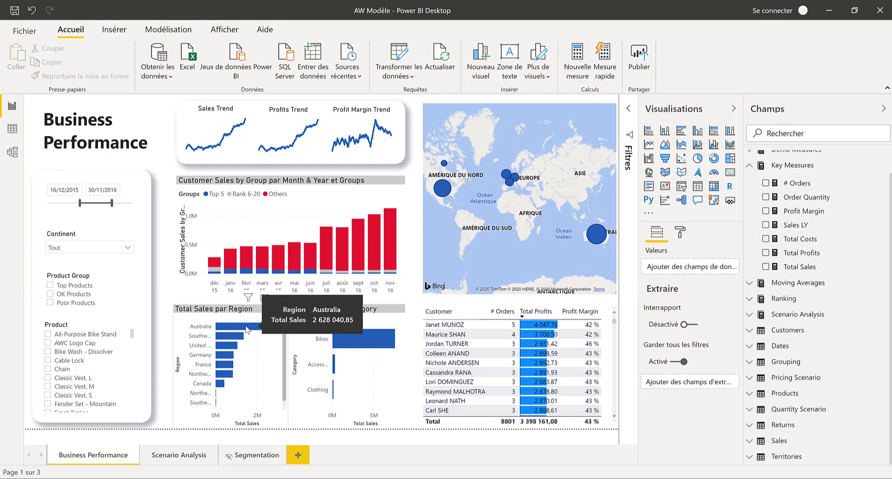
click(251, 315)
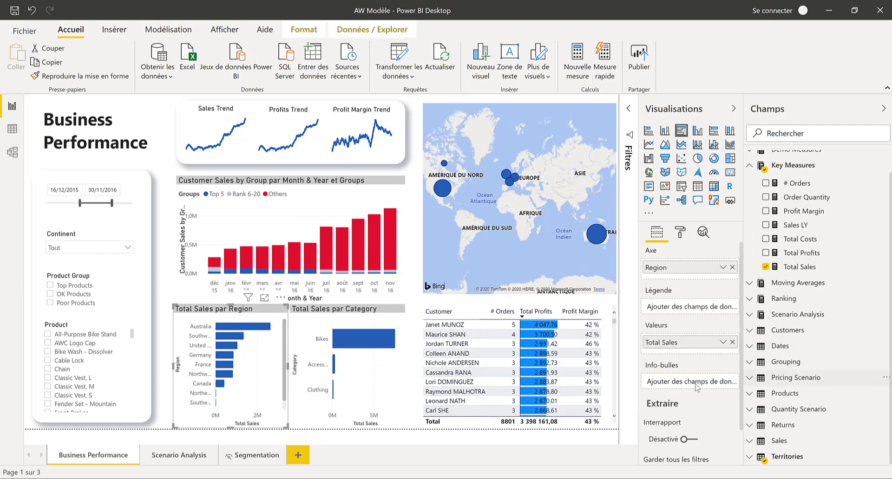
mouse_move(257, 328)
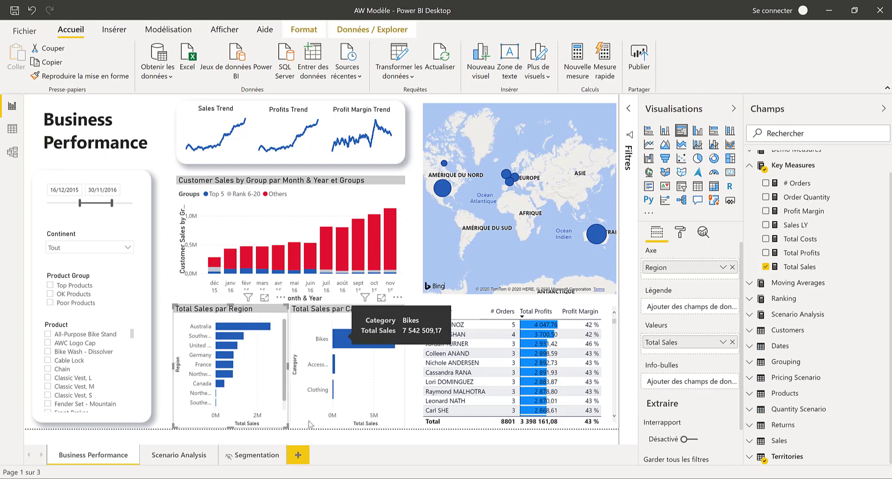
- Add a new report page and rename it RPT
click(299, 456)
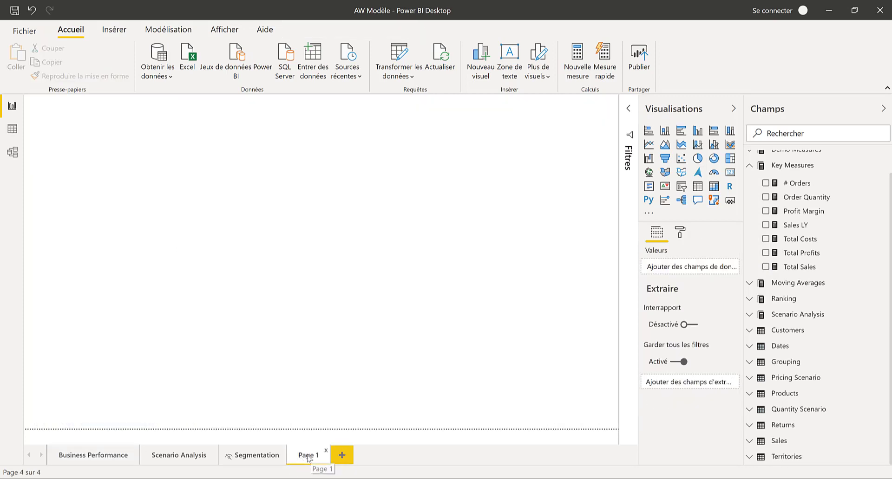
right_click(306, 458)
click(341, 420)
text(rPT)
key(Return)
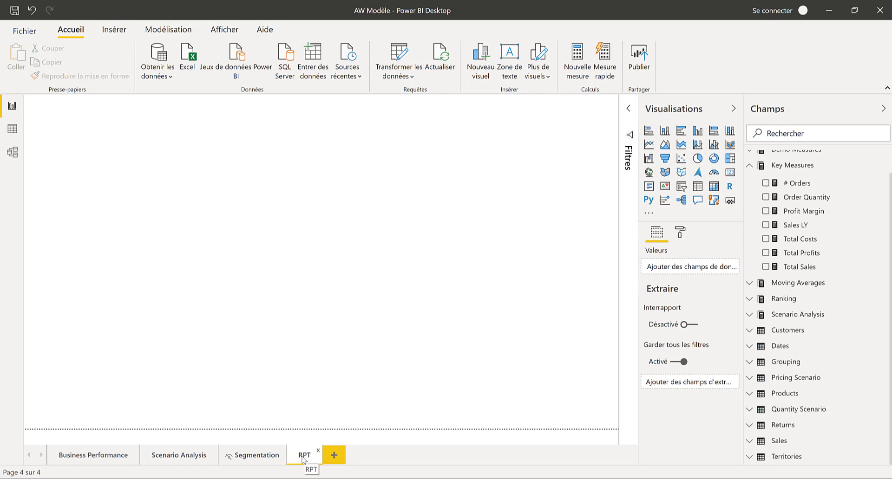
- Enable the Info-bulle option in the RPT page's information settings so it can serve as a tooltip
click(681, 234)
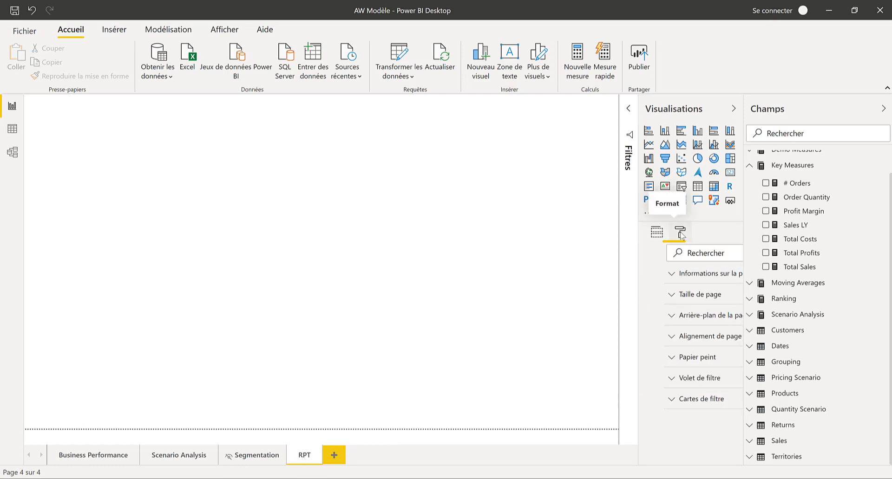
click(697, 280)
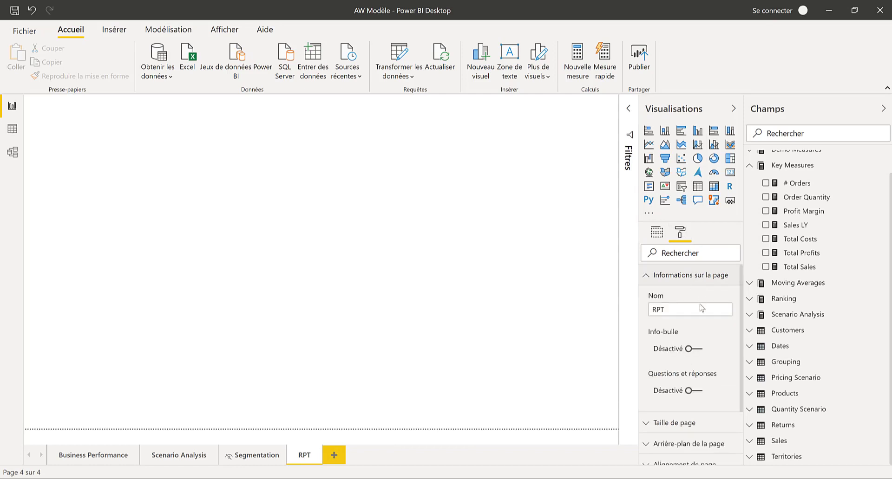
click(693, 351)
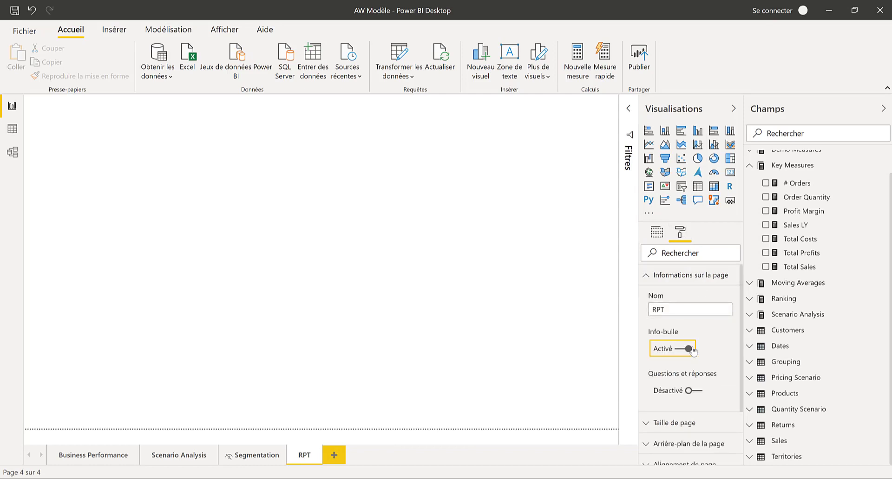
click(688, 275)
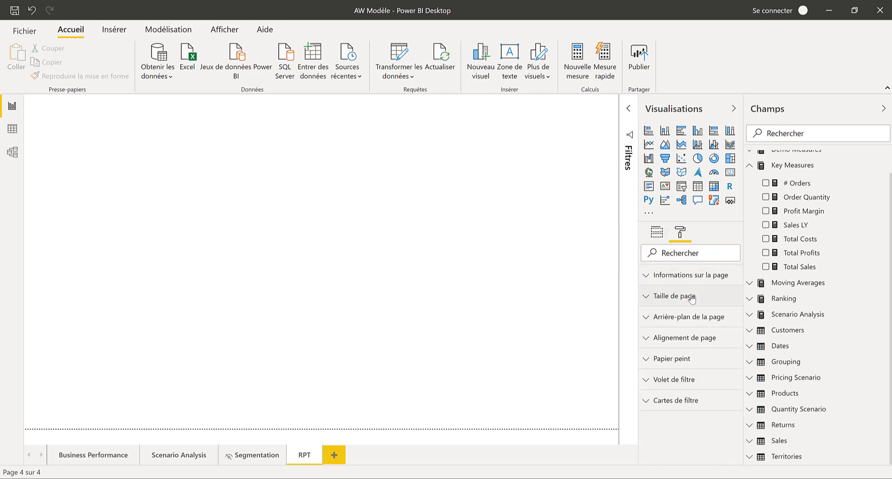
- Set the RPT page's size type to Info-bulle and display the page at actual size (Taille réelle)
click(692, 297)
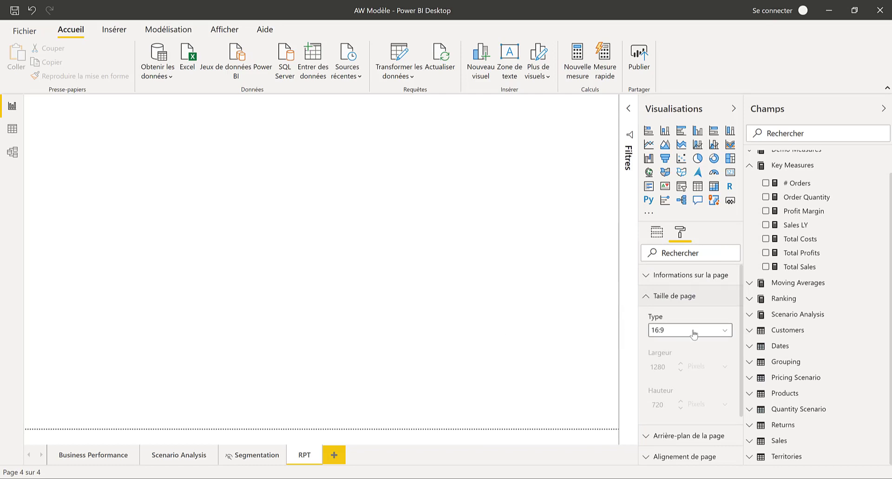
click(676, 333)
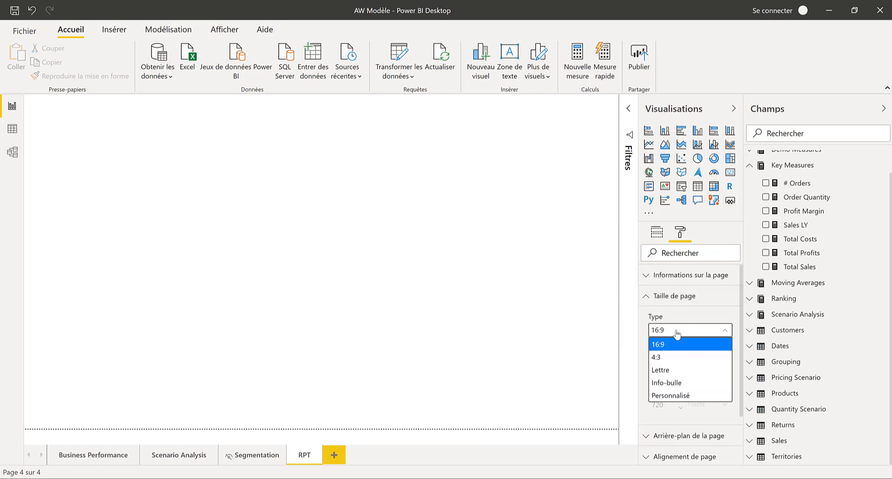
click(681, 383)
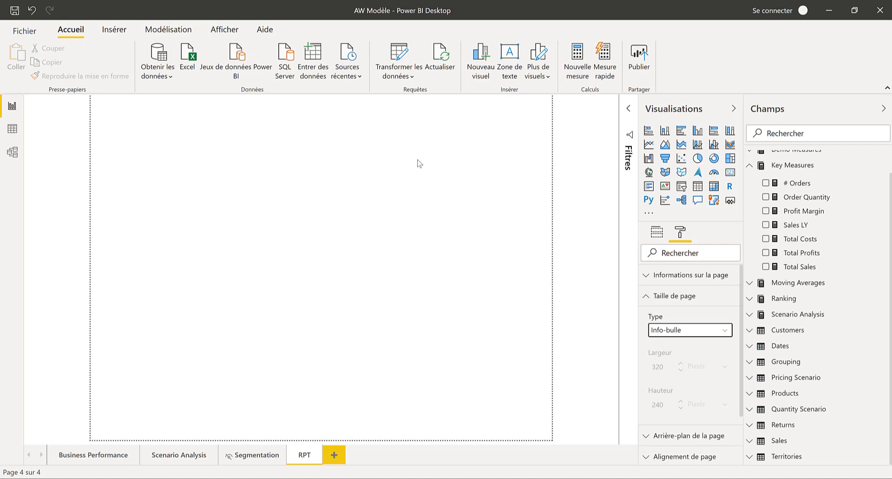
click(227, 31)
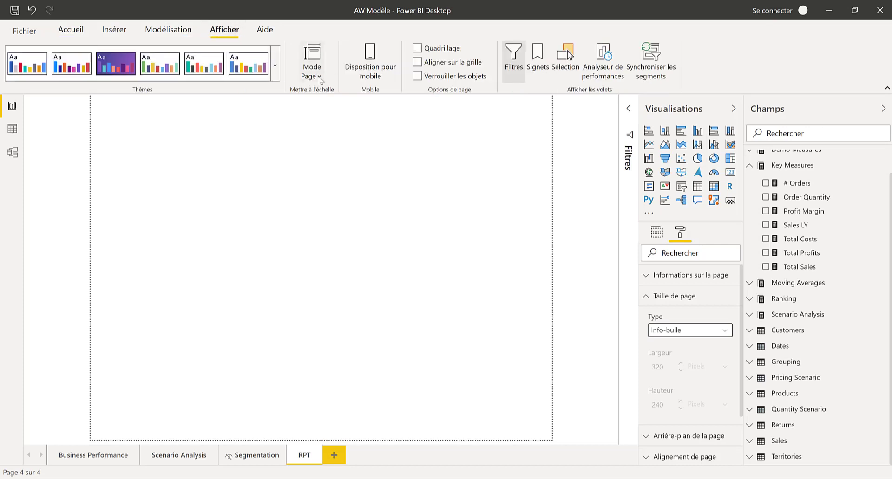
click(315, 74)
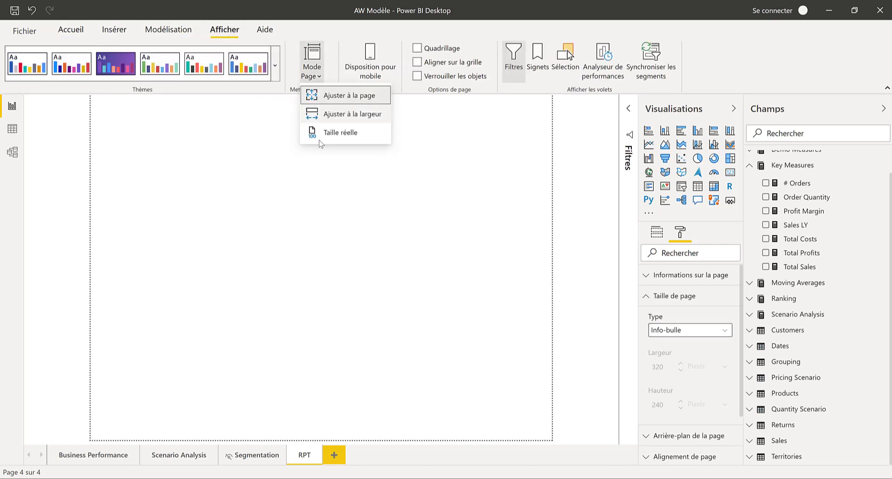
click(325, 133)
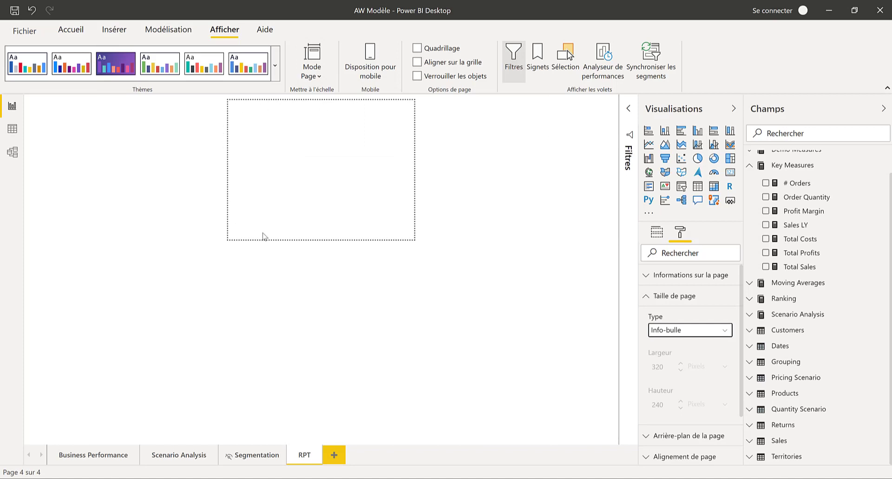
- Insert a funnel chart on the RPT page and enlarge it to fill the whole tooltip canvas
click(665, 160)
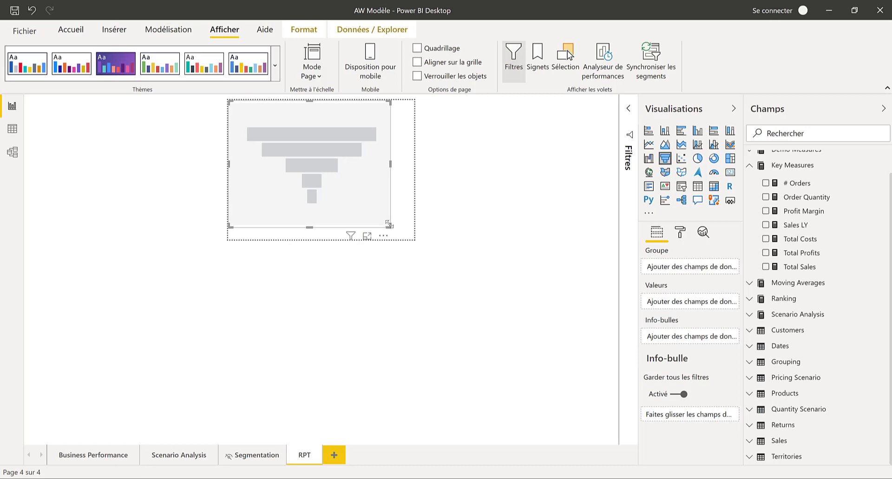
drag(401, 230, 413, 238)
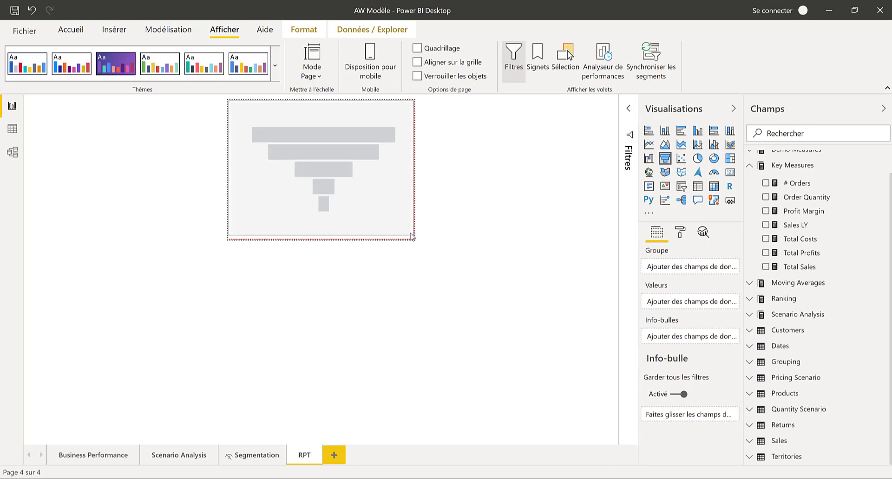
click(405, 302)
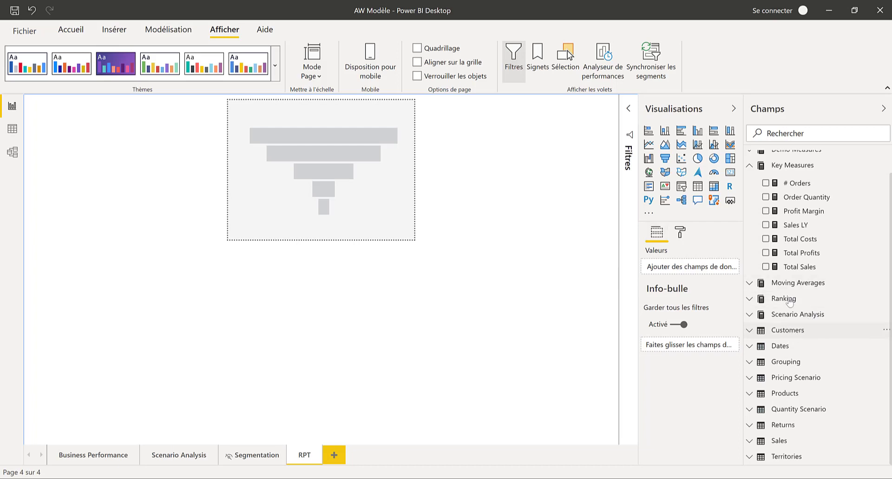
- Group the funnel chart by Subcategory from Products and use Total Sales from Key Measures as its values
click(788, 167)
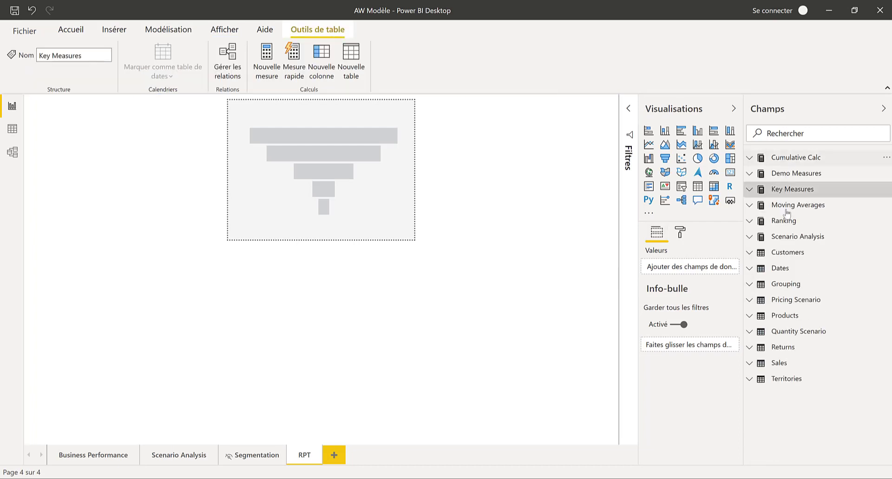
click(789, 317)
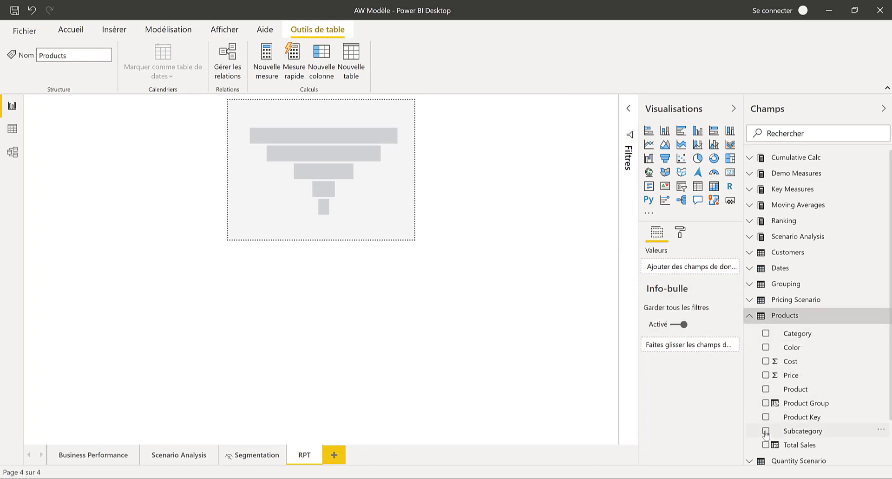
click(765, 432)
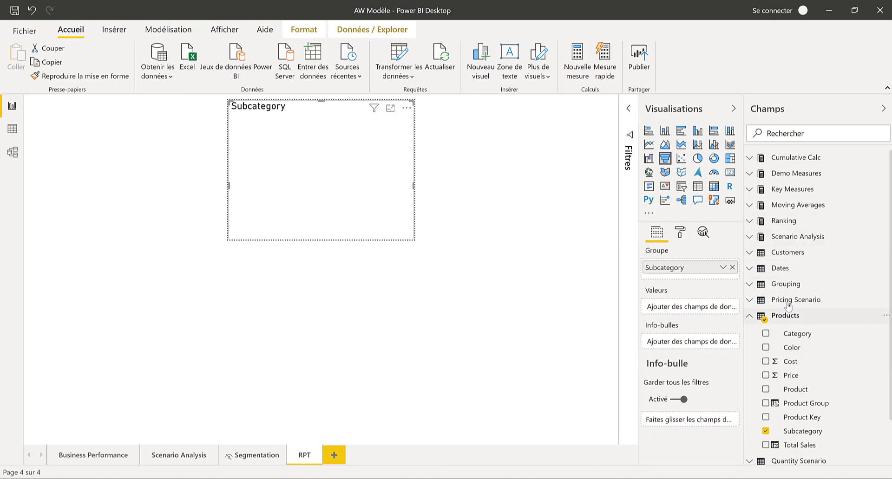
click(787, 316)
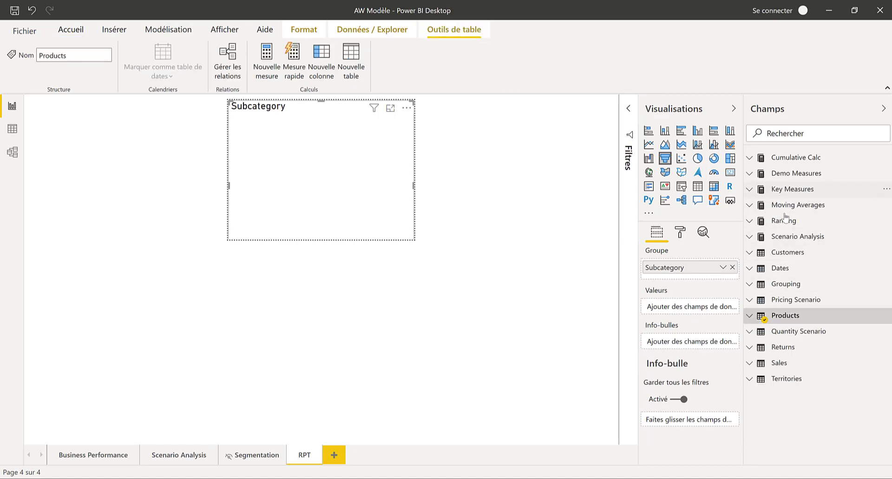
click(787, 192)
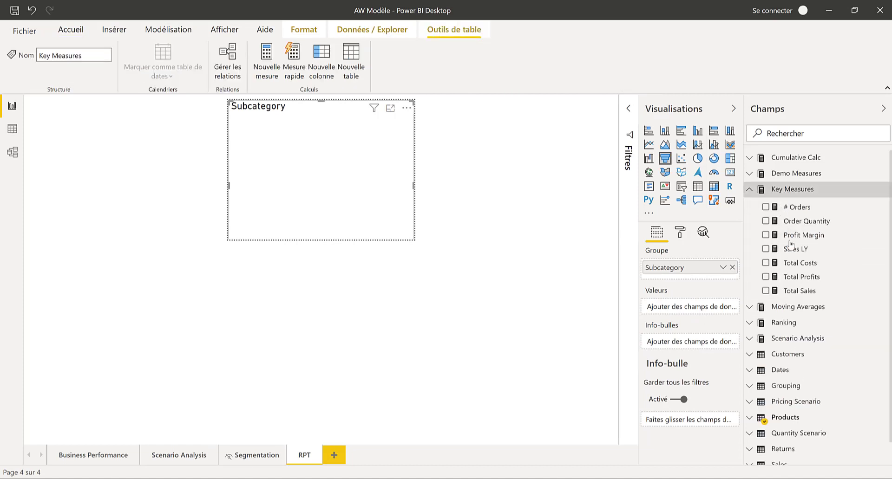
click(765, 292)
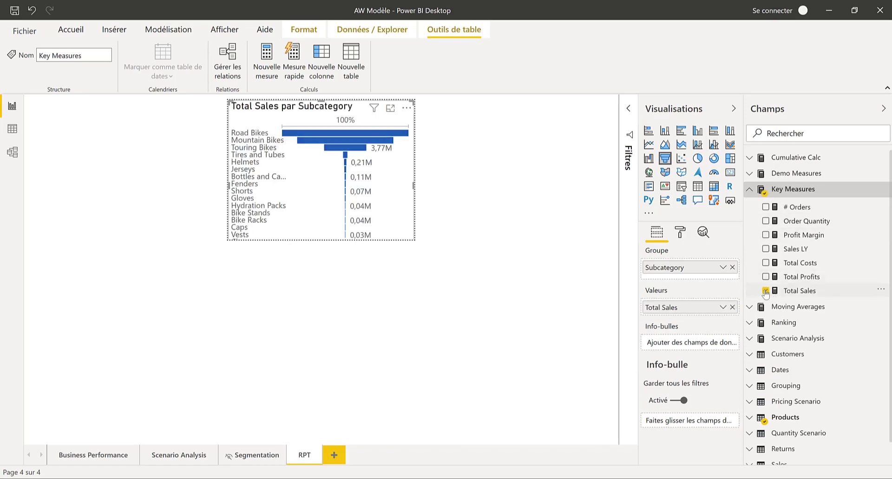
- Turn off the funnel chart's title and deselect the chart
click(680, 234)
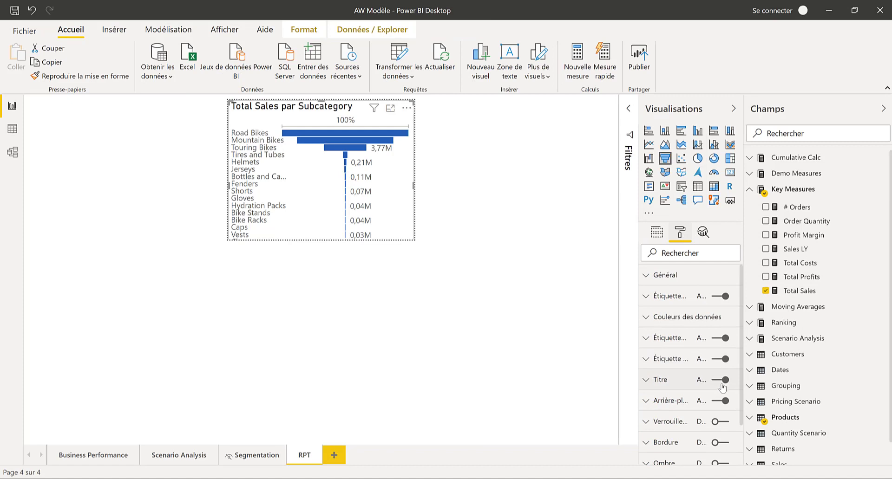
click(719, 381)
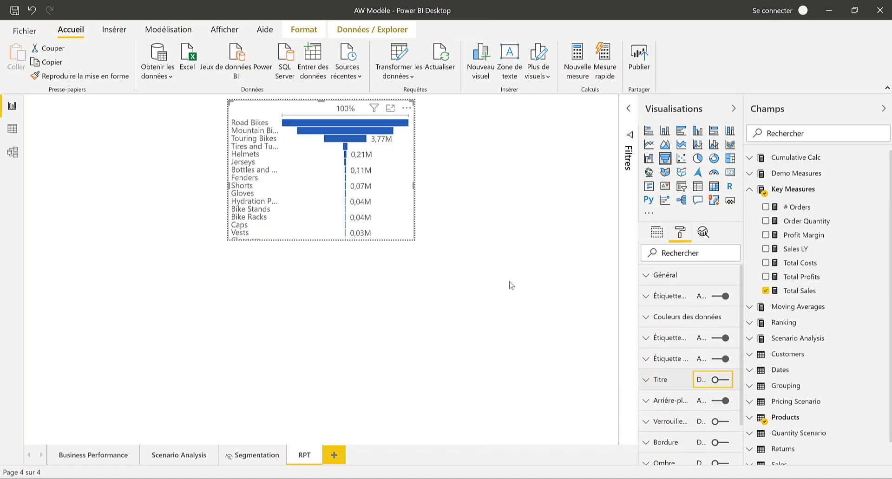
click(497, 246)
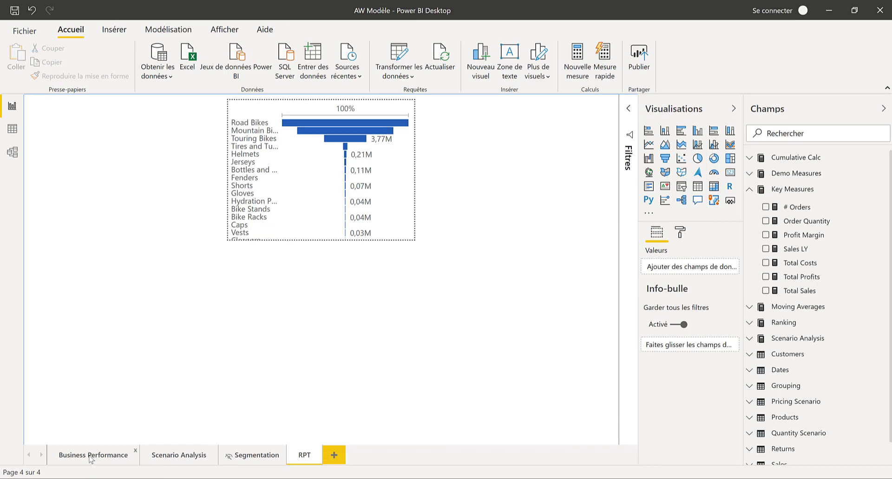
- On the Business Performance page, set the Total Sales par Category chart's tooltip page to RPT
click(90, 457)
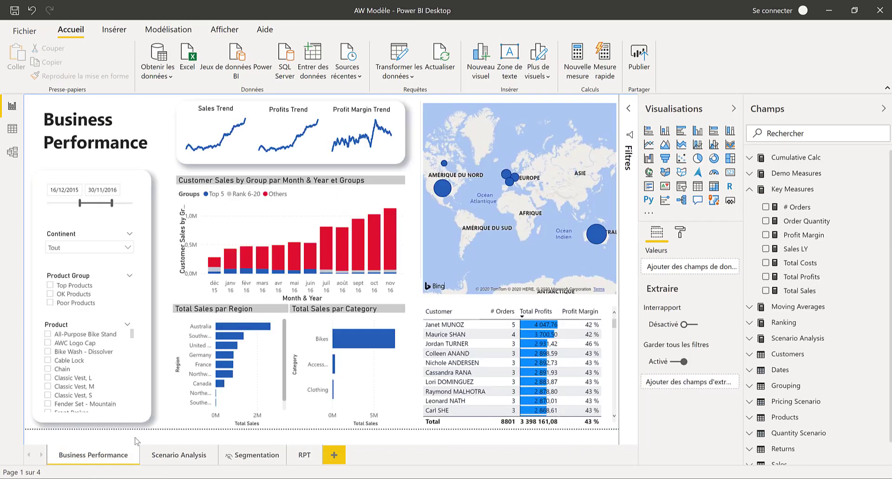
click(355, 324)
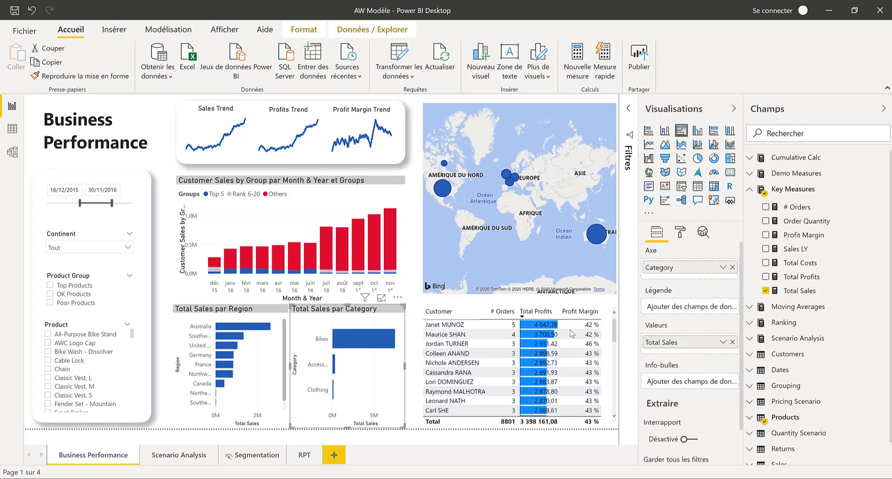
click(681, 233)
scroll(697, 362, down, 1)
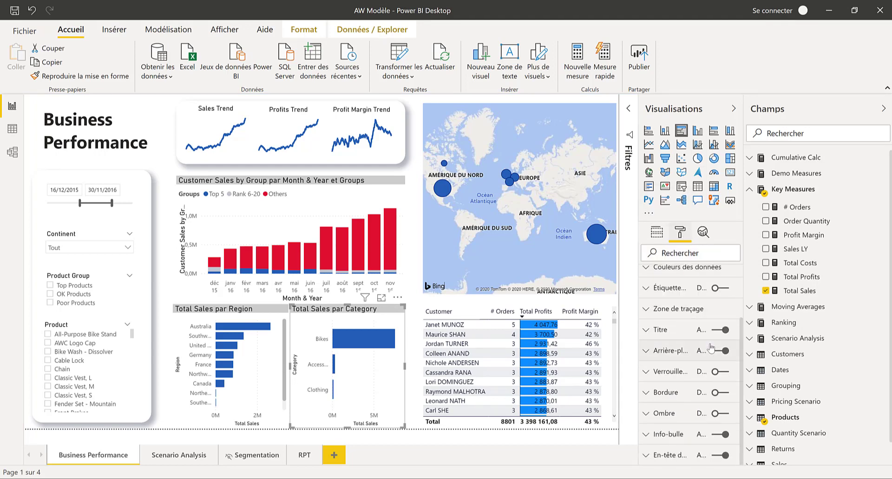
click(646, 436)
scroll(660, 362, down, 5)
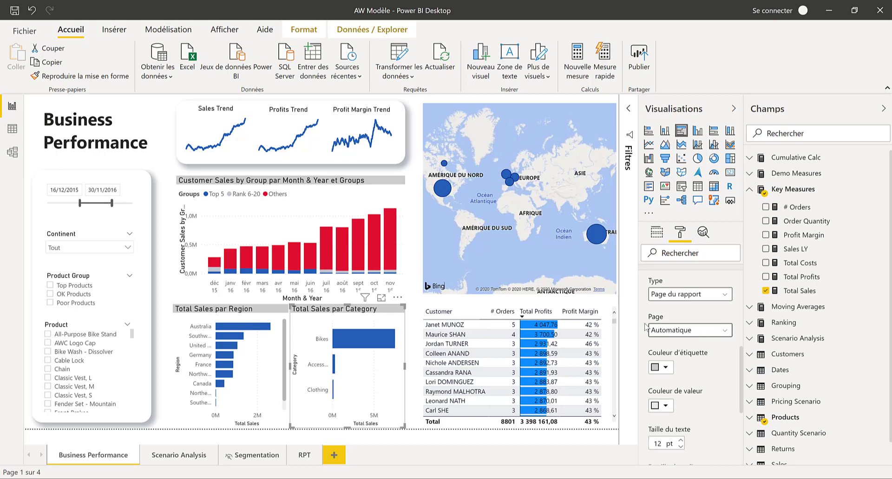
click(725, 333)
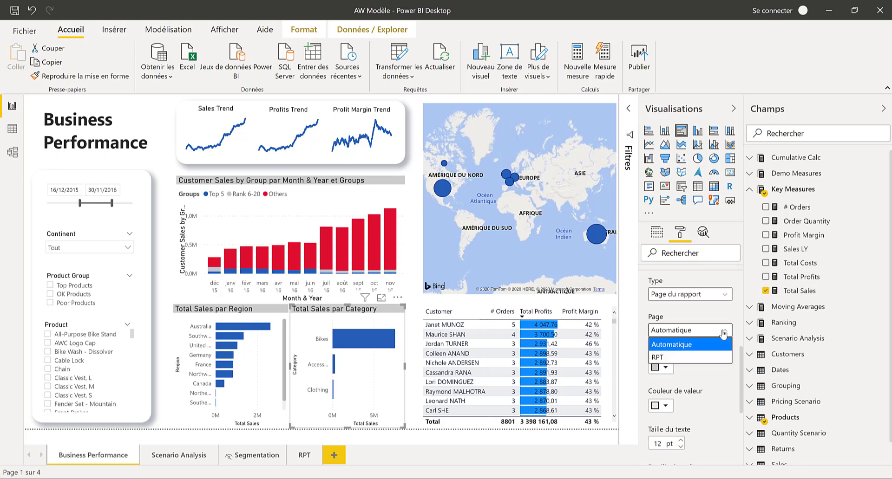
click(676, 361)
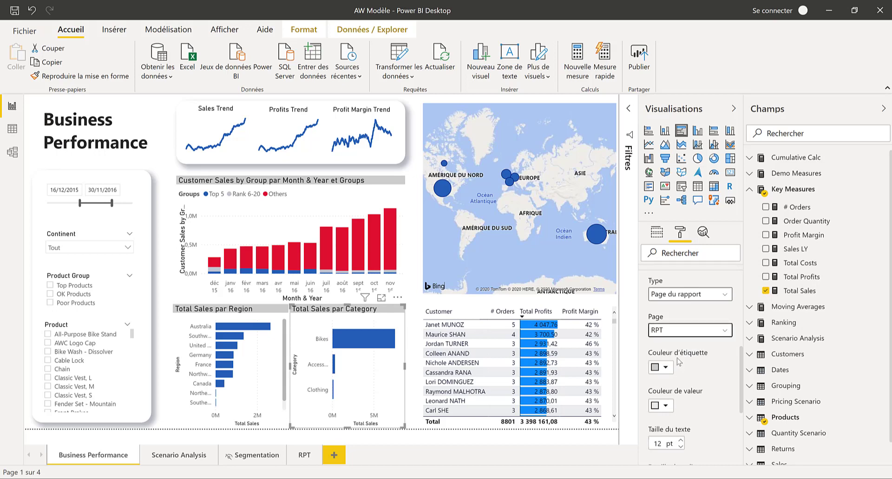
scroll(676, 361, up, 3)
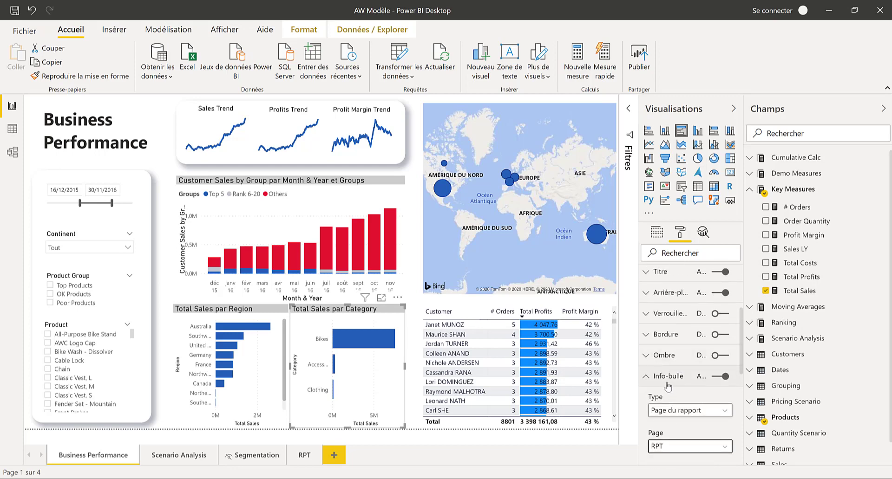
click(668, 382)
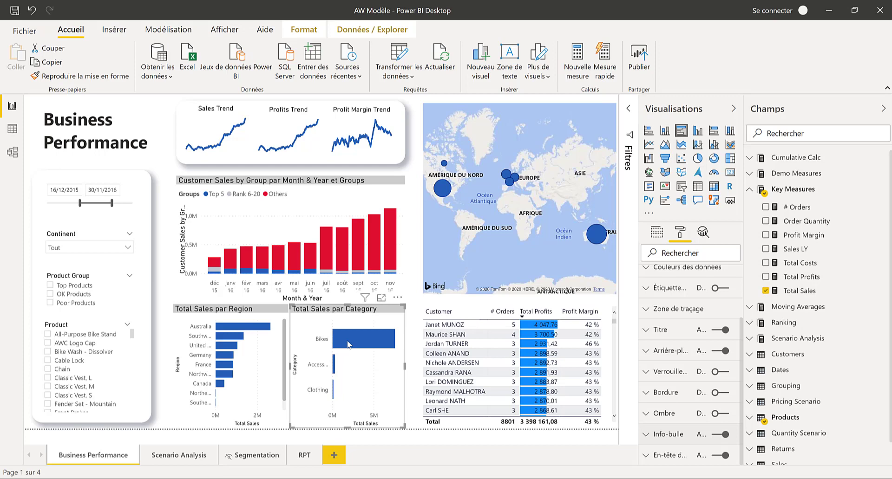
- Check the custom tooltip on the Bikes, Accessories and Clothing bars of the Total Sales par Category chart
mouse_move(350, 344)
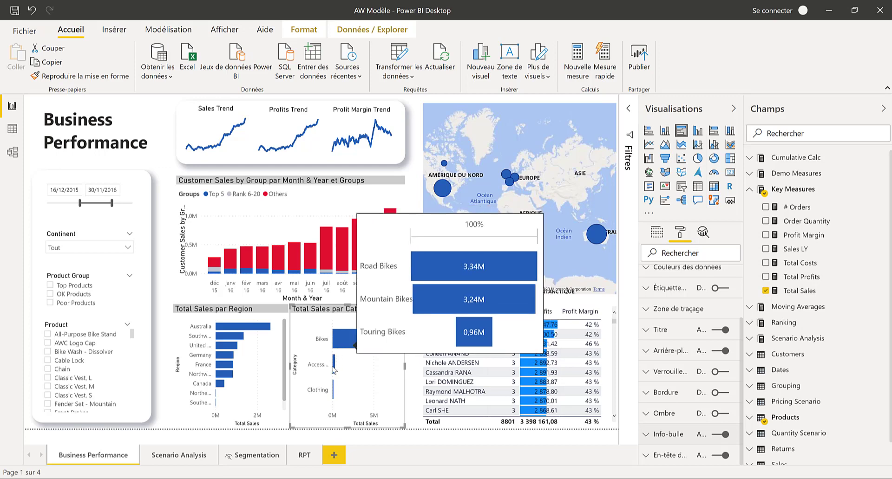
mouse_move(336, 371)
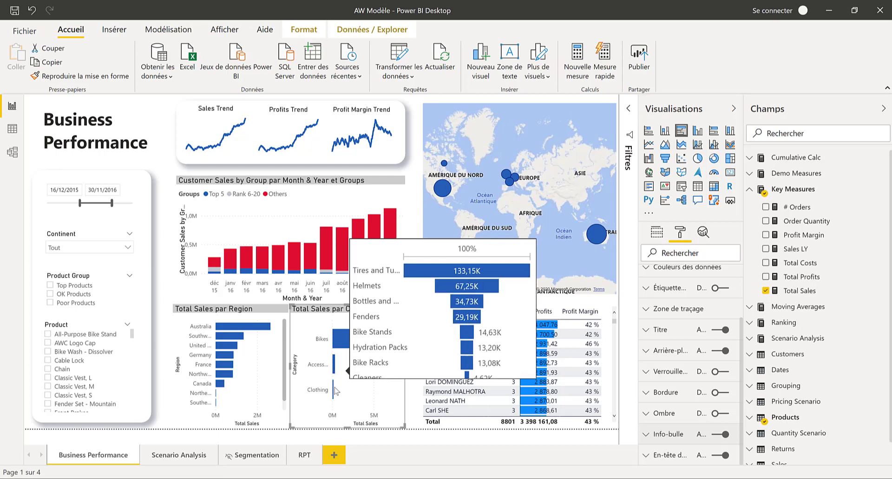
mouse_move(334, 392)
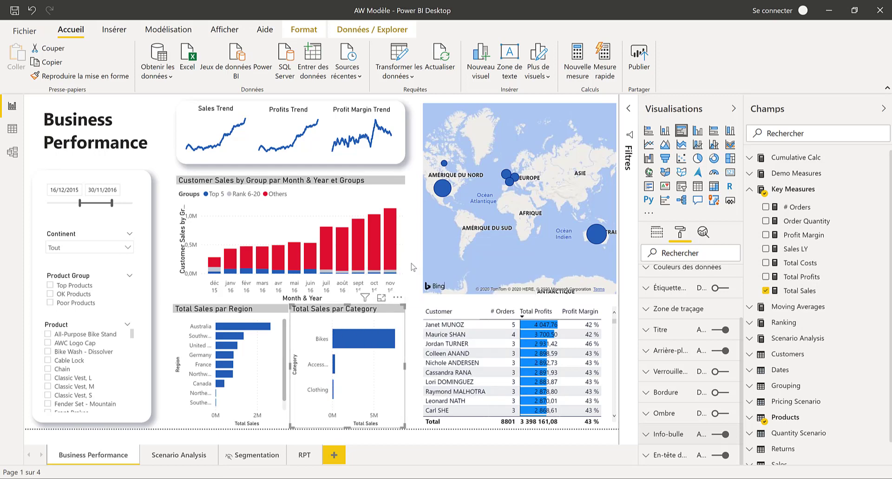
click(412, 268)
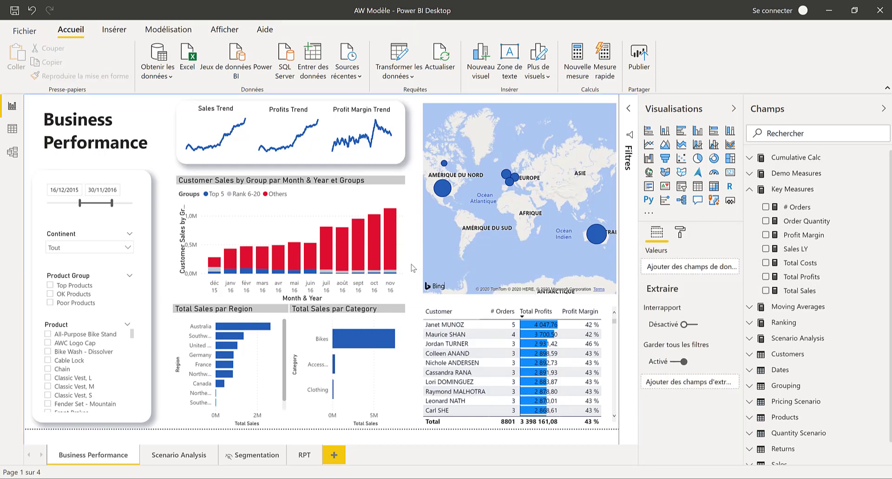